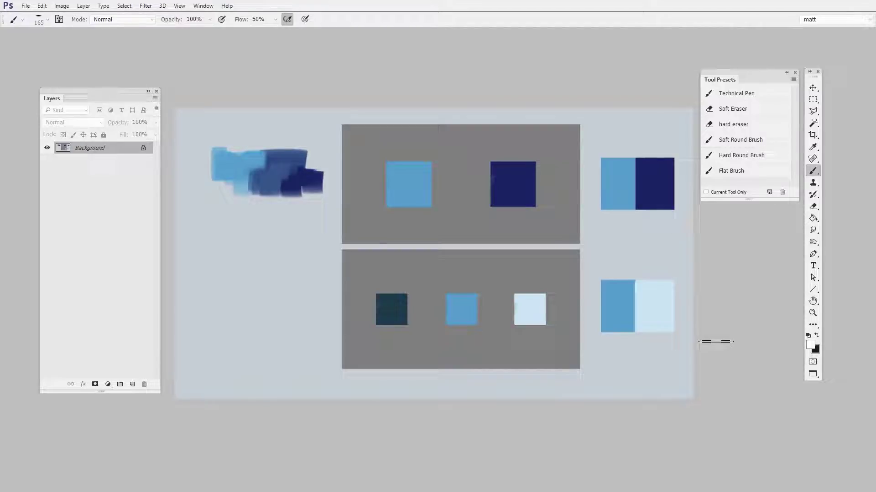
Set the foreground colour to red #f34141
left_click(811, 345)
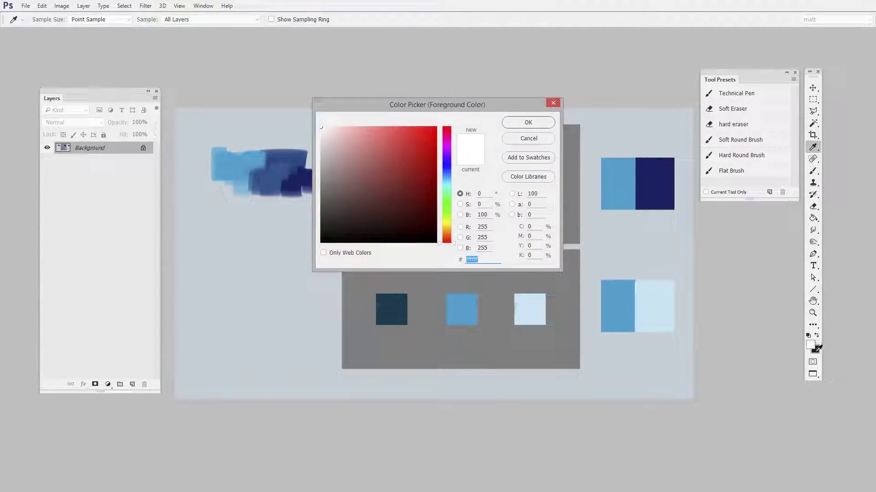
left_click_drag(501, 105, 508, 92)
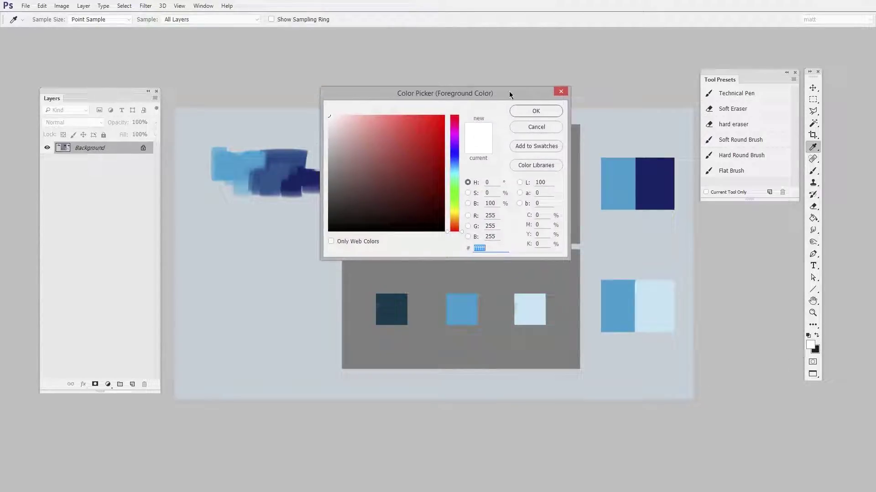
left_click_drag(420, 143, 412, 117)
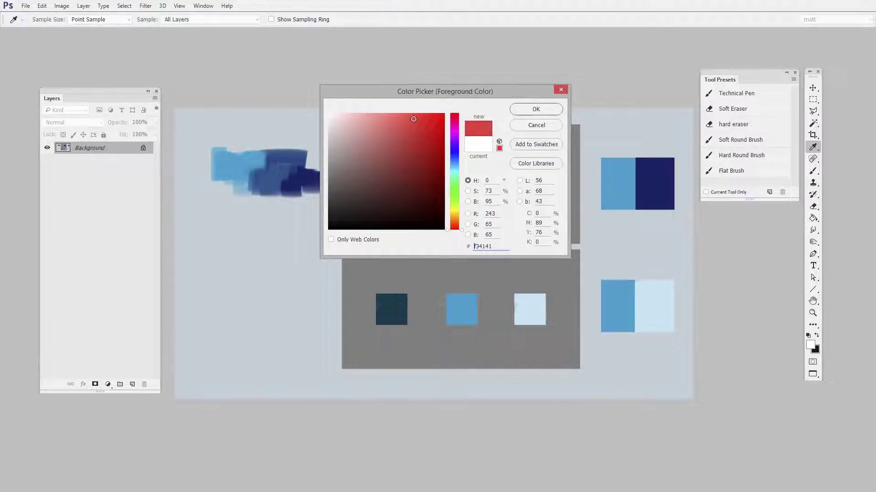
left_click(536, 109)
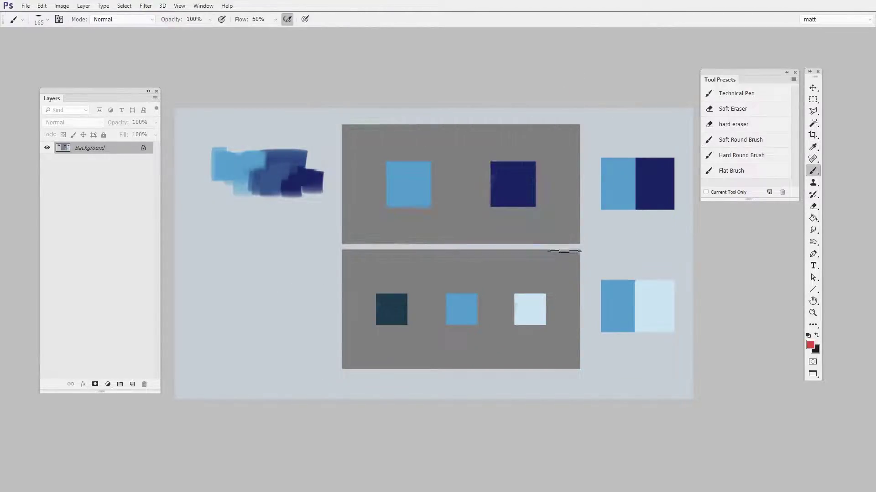
Paint a red test stroke on a new layer below the blue blended strokes, and delete that layer
left_click(132, 385)
mouse_move(229, 234)
left_mouse_down()
mouse_move(227, 250)
mouse_move(282, 278)
mouse_move(225, 284)
mouse_move(232, 324)
left_mouse_up()
left_click(144, 384)
Add a new layer above the background and set the foreground colour to a dark saturated blue
key("z")
left_click_drag(324, 246, 435, 267)
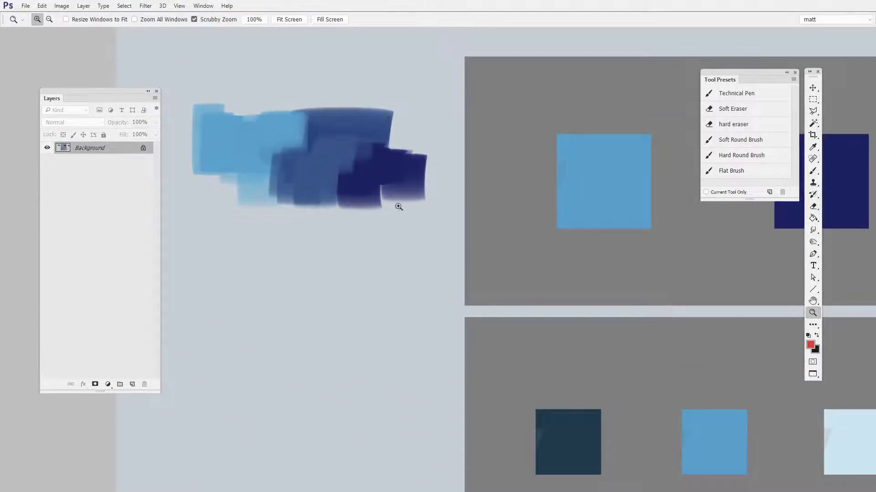
key("ctrl+alt+shift+n")
left_click(810, 345)
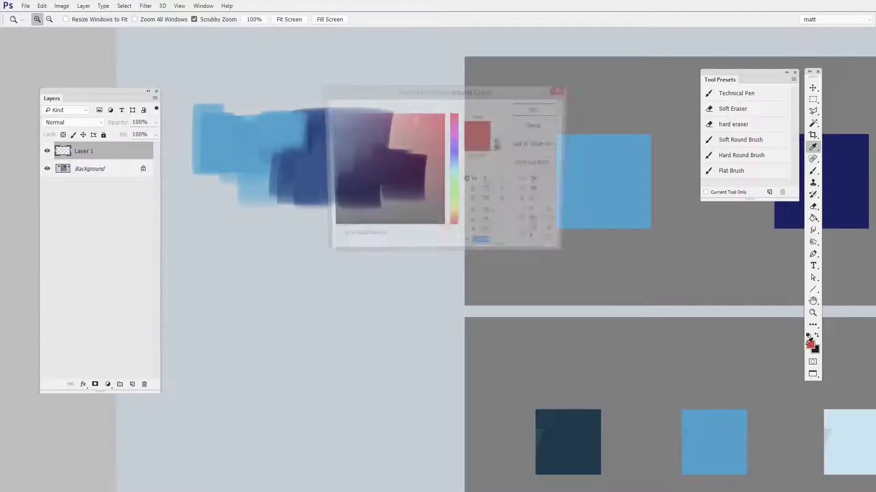
left_click_drag(579, 110, 634, 120)
left_click_drag(610, 171, 610, 183)
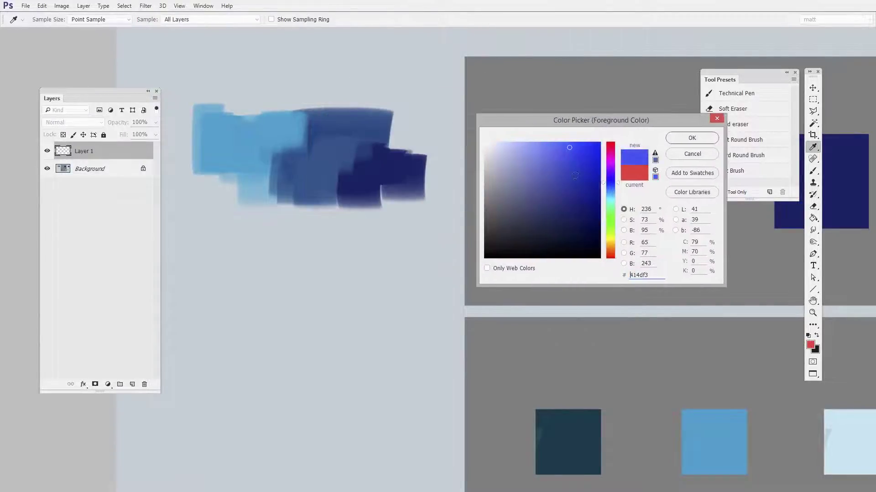
left_click(584, 192)
key("Return")
Paint a dark blue test patch just below the navy end of the blended strokes, and delete its layer
key("b")
left_click_drag(384, 226, 391, 270)
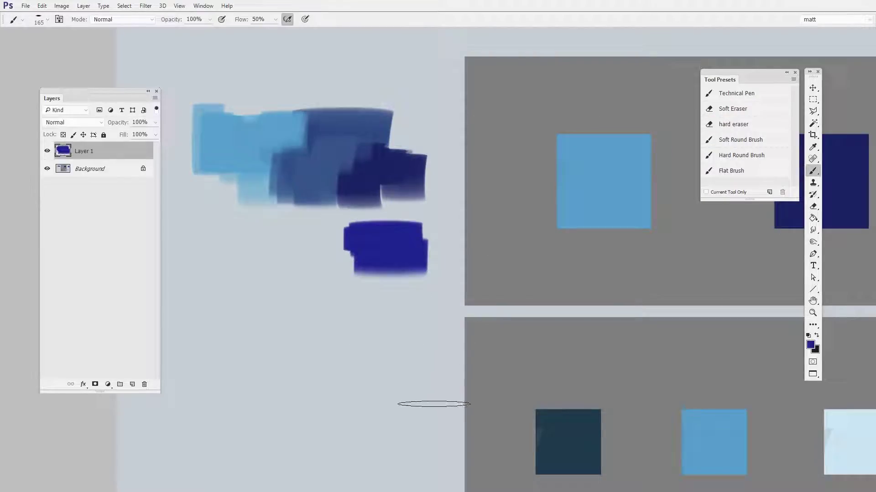
left_click(144, 385)
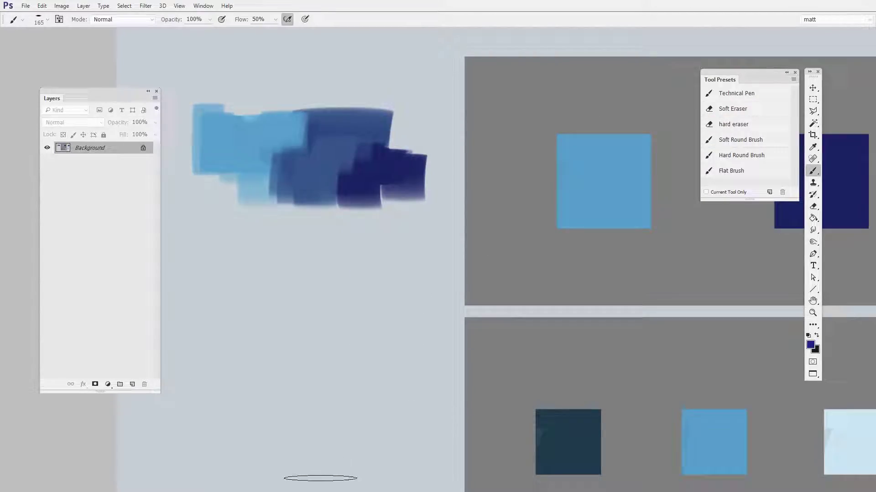
On a new layer, paint a navy patch below the blended strokes using the navy sampled from them
key("ctrl+shift+alt+n")
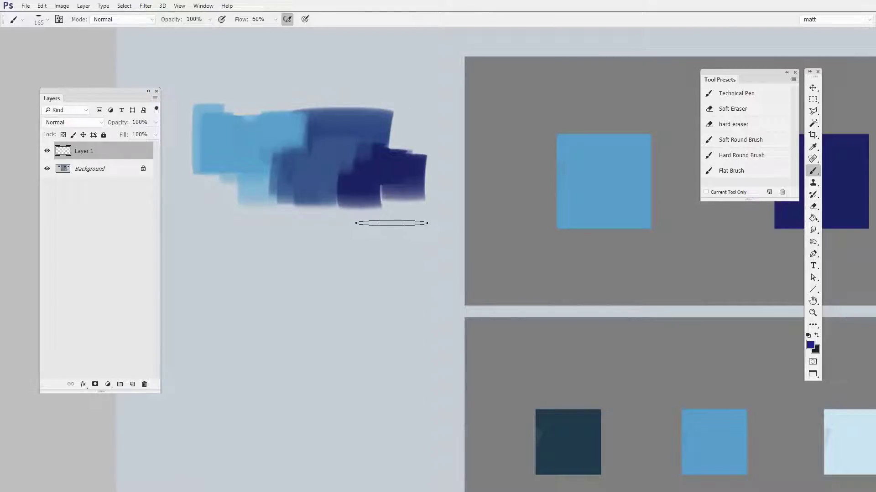
key("alt")
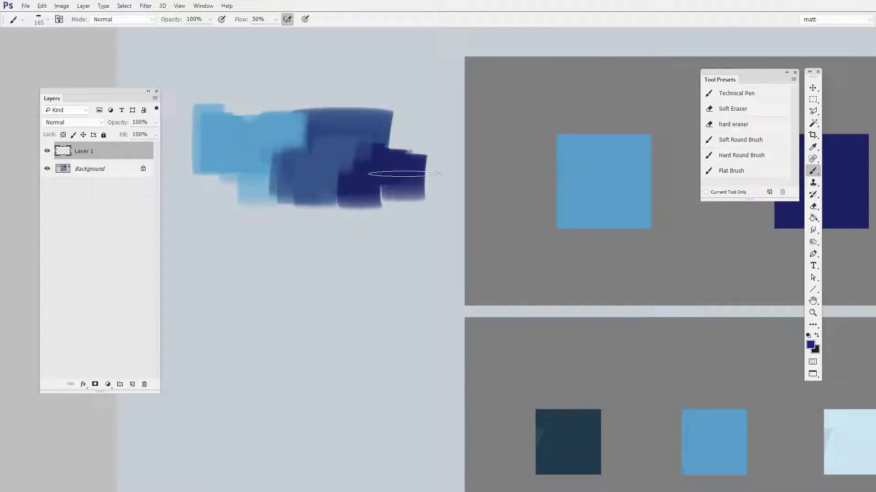
key("space")
left_click_drag(380, 307, 391, 248)
key("ctrl+space")
left_click_drag(390, 256, 375, 266)
key("alt")
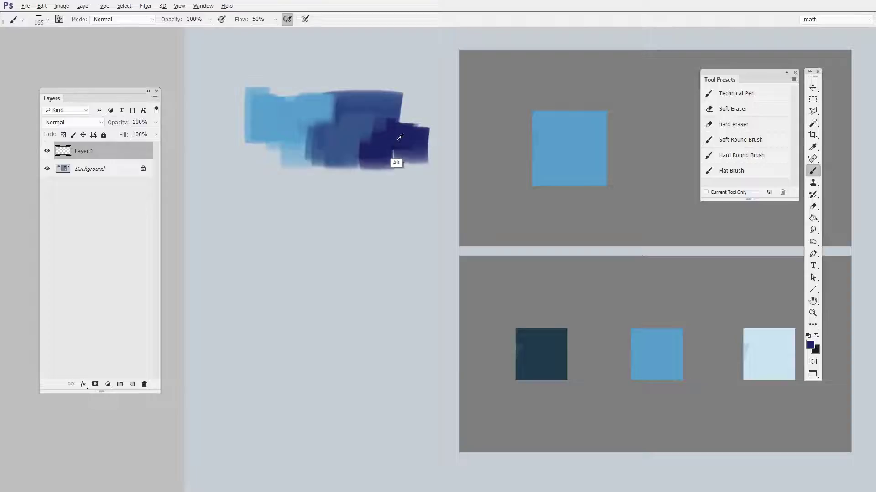
mouse_move(272, 218)
left_mouse_down()
mouse_move(271, 266)
mouse_move(288, 280)
mouse_move(286, 309)
left_mouse_up()
left_click_drag(275, 275, 278, 308)
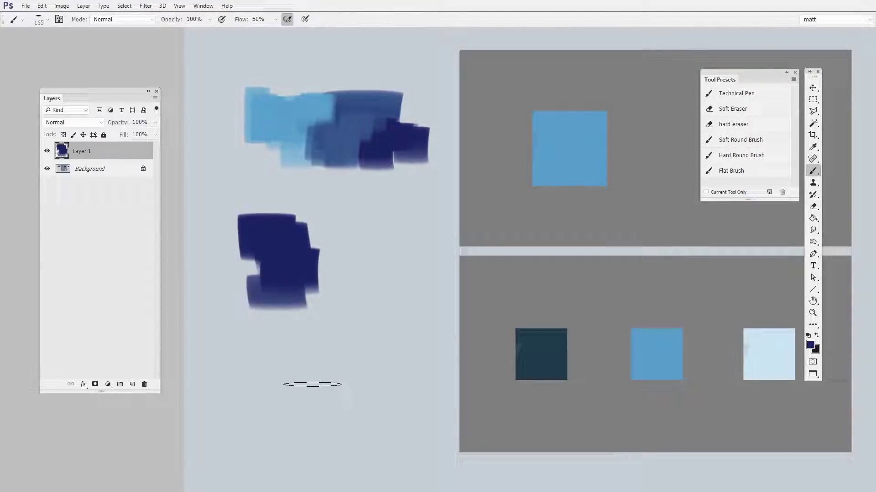
With a size 119 brush, paint a light blue and a mid-blue patch beside the navy one, sampling both colours from the blended strokes
left_click_drag(355, 214, 353, 215)
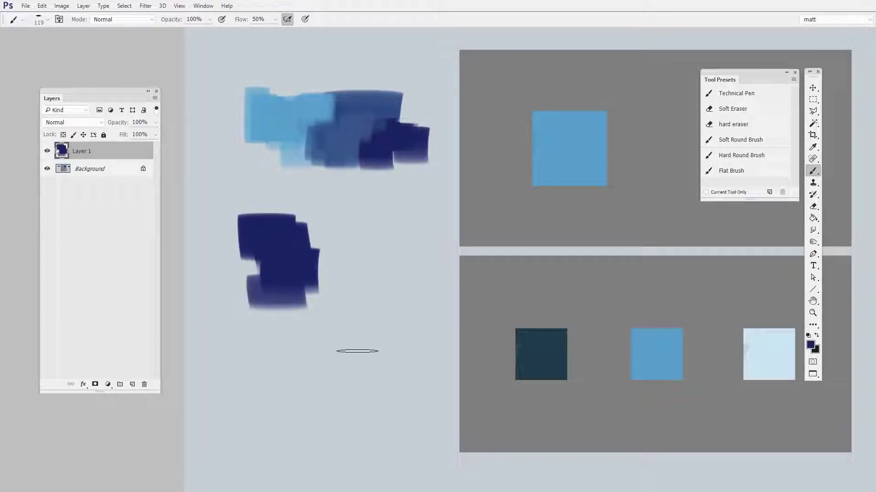
left_click(287, 121, "alt")
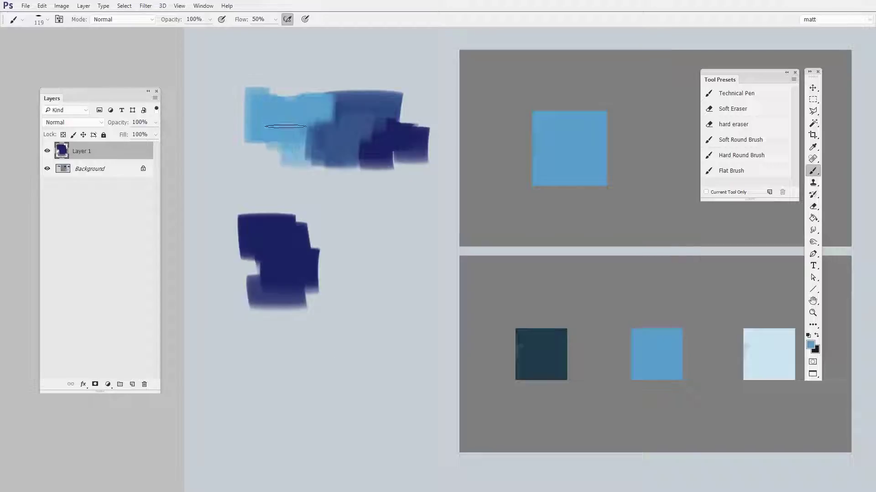
mouse_move(342, 232)
left_mouse_down()
mouse_move(345, 276)
mouse_move(364, 304)
left_mouse_up()
left_click(347, 150, "alt")
mouse_move(407, 225)
left_mouse_down()
mouse_move(407, 289)
mouse_move(404, 273)
left_mouse_up()
key("z")
left_click(404, 273)
key("b")
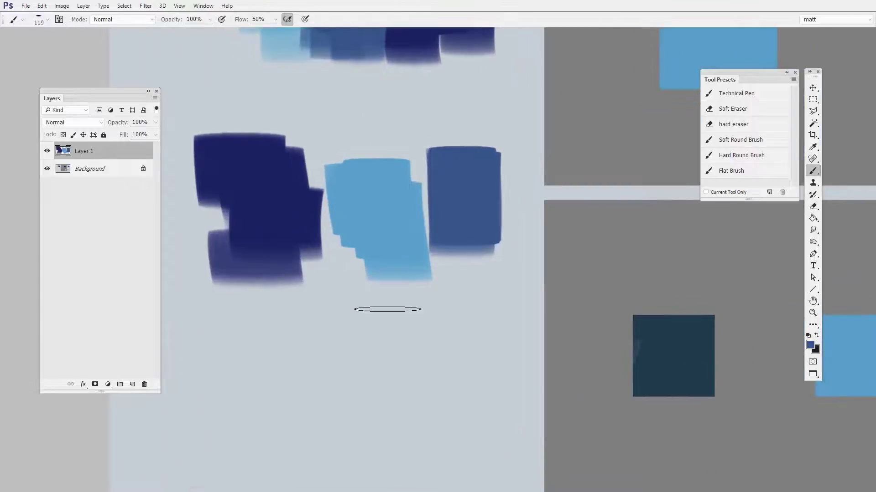
Extend the light blue patch downward with its sampled colour, and check that colour in the Color Picker
left_click(395, 262, "alt")
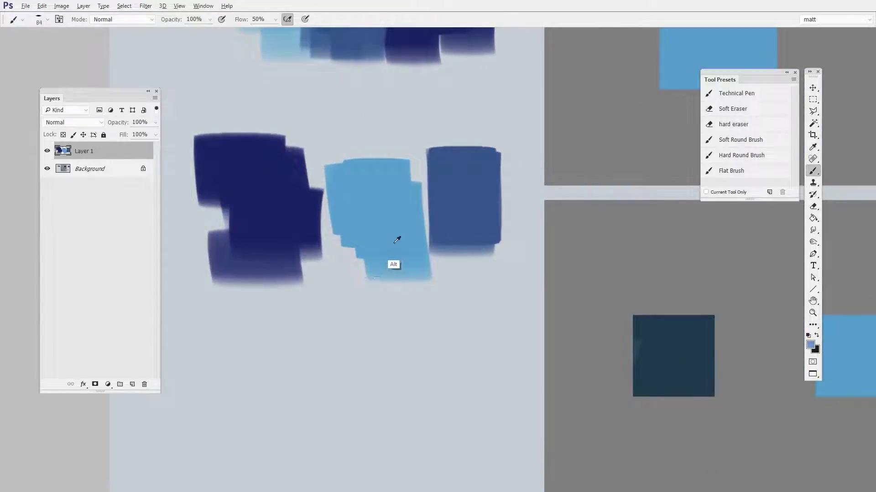
left_click_drag(363, 244, 360, 291)
left_click(810, 346)
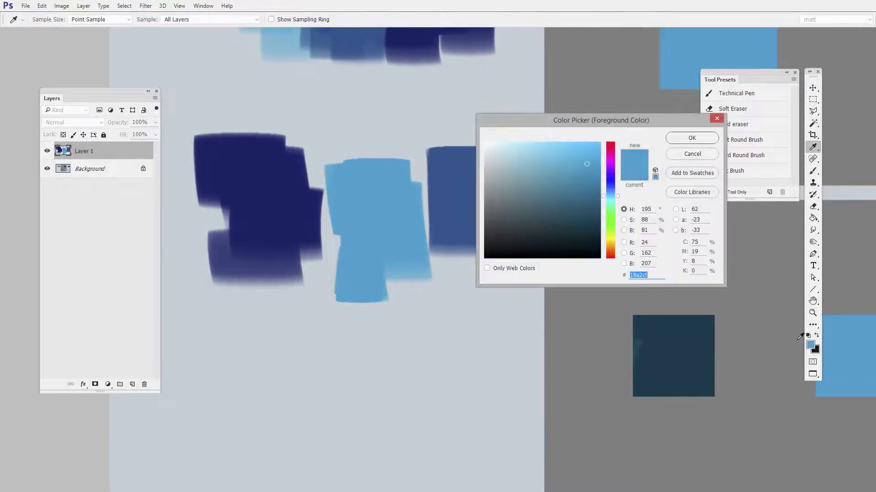
left_click_drag(595, 118, 497, 118)
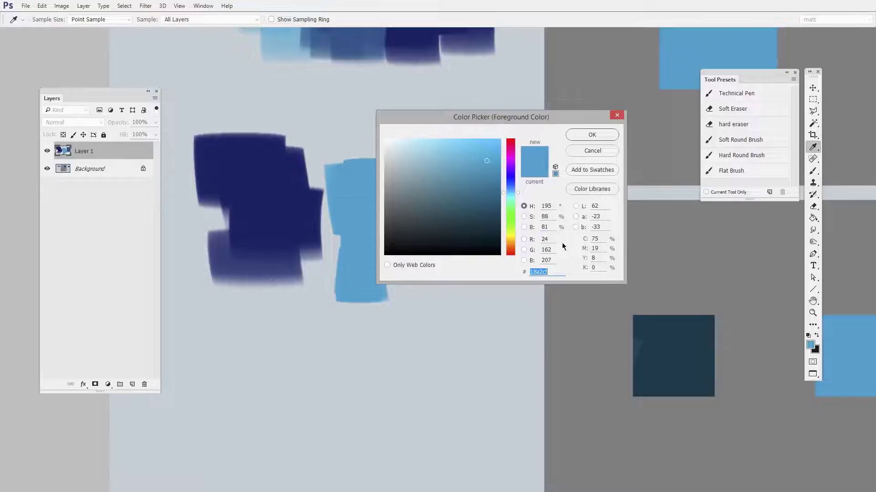
left_click(593, 151)
Paint light blue, mid-blue and navy patches directly under the blended strokes, sampling the mid-blue and navy from the matching areas above
mouse_move(451, 179)
left_mouse_down()
mouse_move(450, 256)
mouse_move(431, 282)
left_mouse_up()
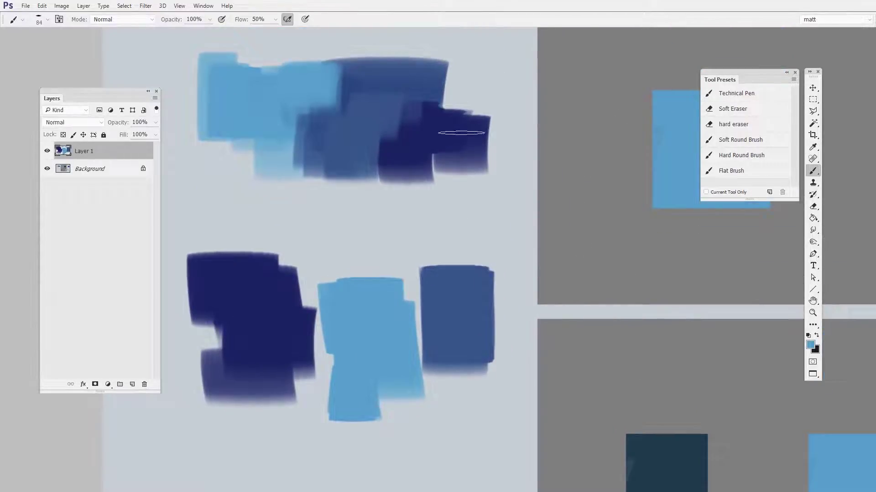
mouse_move(221, 178)
left_mouse_down()
mouse_move(239, 166)
mouse_move(255, 192)
left_mouse_up()
left_click_drag(321, 225, 370, 258)
left_click(390, 206, "alt")
left_click_drag(359, 194, 345, 237)
left_click_drag(399, 209, 389, 280)
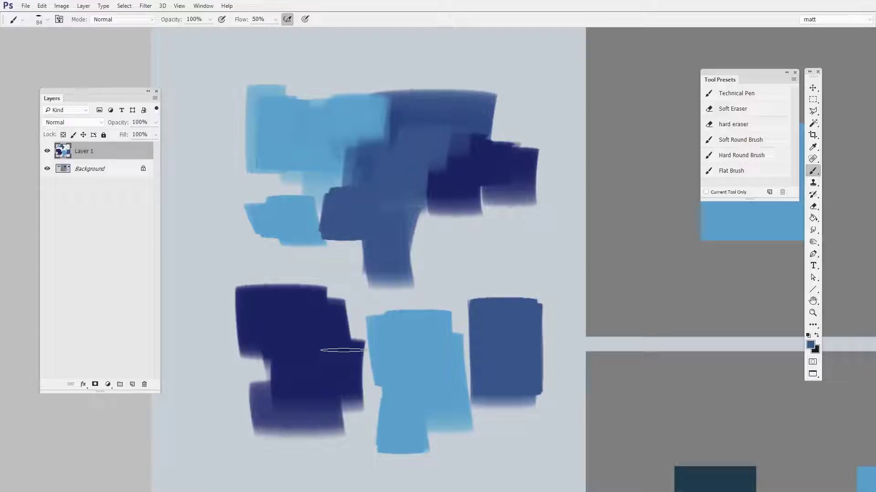
left_click(466, 203, "alt")
left_click_drag(486, 228, 456, 275)
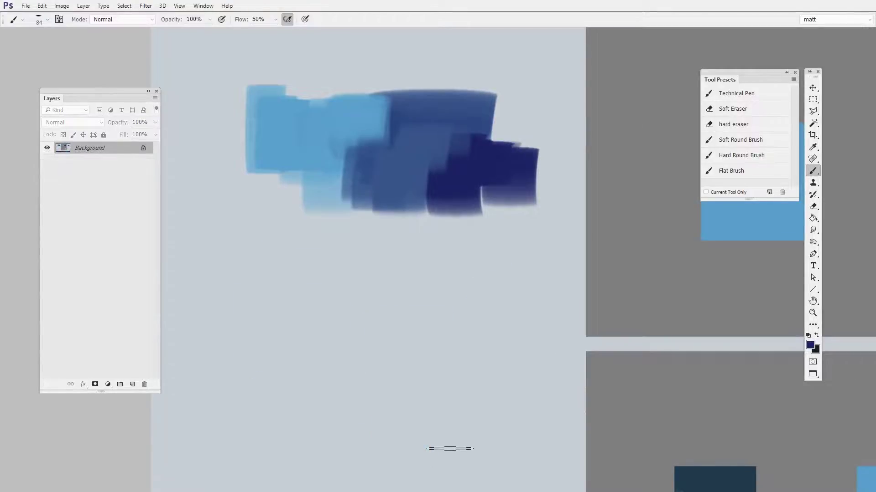
Examine the navy foreground colour in the Color Picker and close it without changing the colour
key("n")
left_click_drag(531, 115, 472, 111)
left_click(542, 146)
left_click(810, 345)
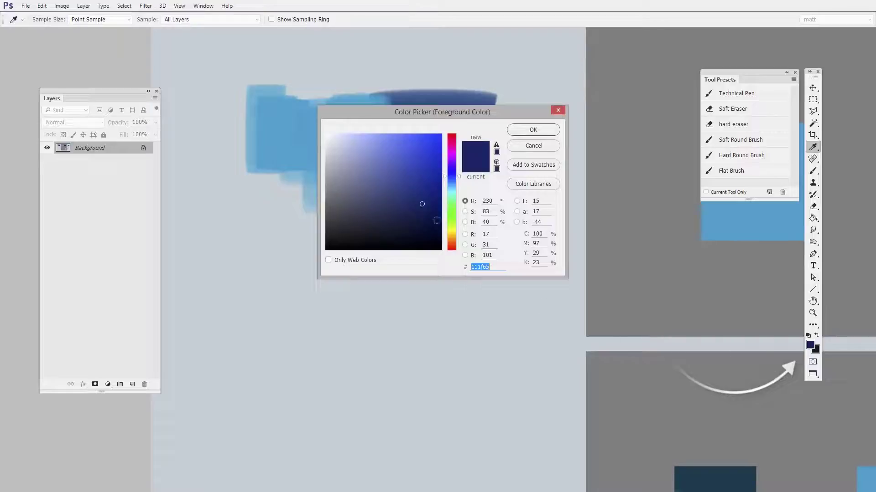
left_click(541, 135)
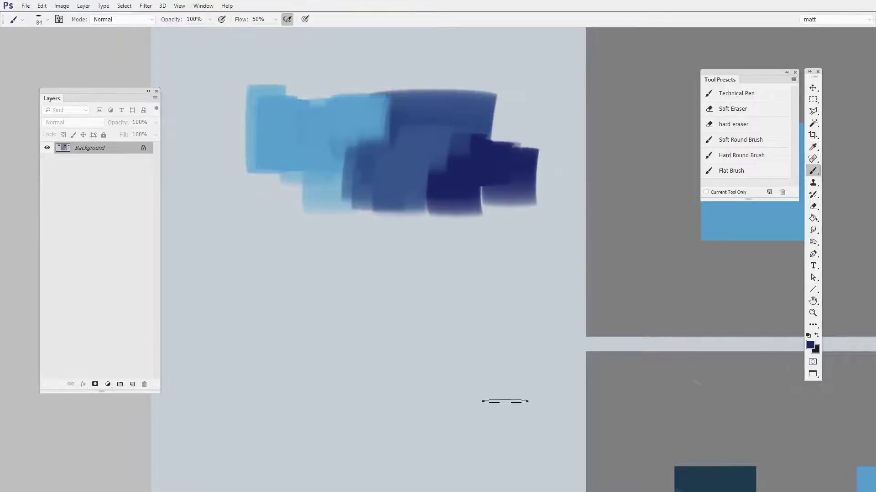
left_click(811, 345)
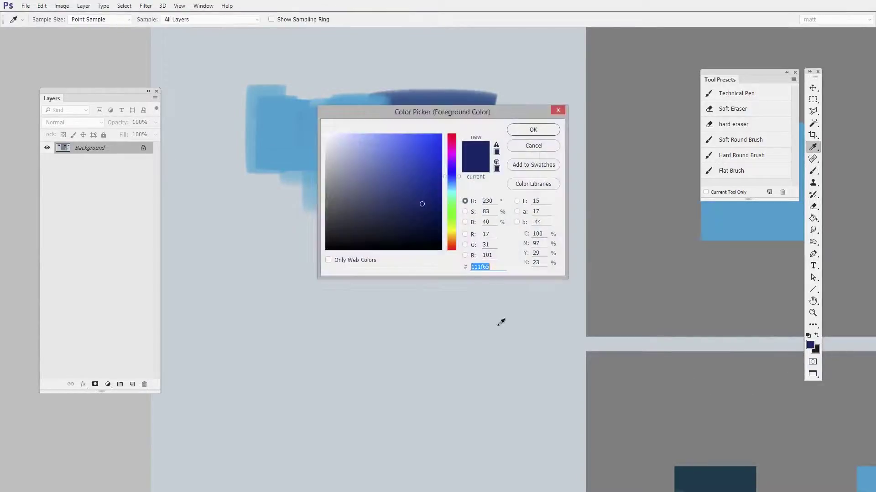
left_click(544, 149)
key("b")
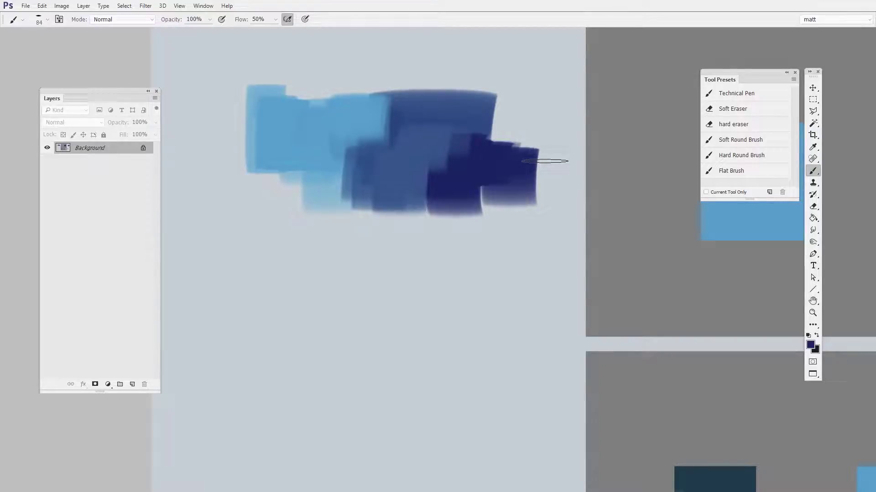
Check the shortcut assigned to Foreground Color Picker among the Tools entries of the keyboard shortcut settings
left_click(42, 6)
left_click(127, 326)
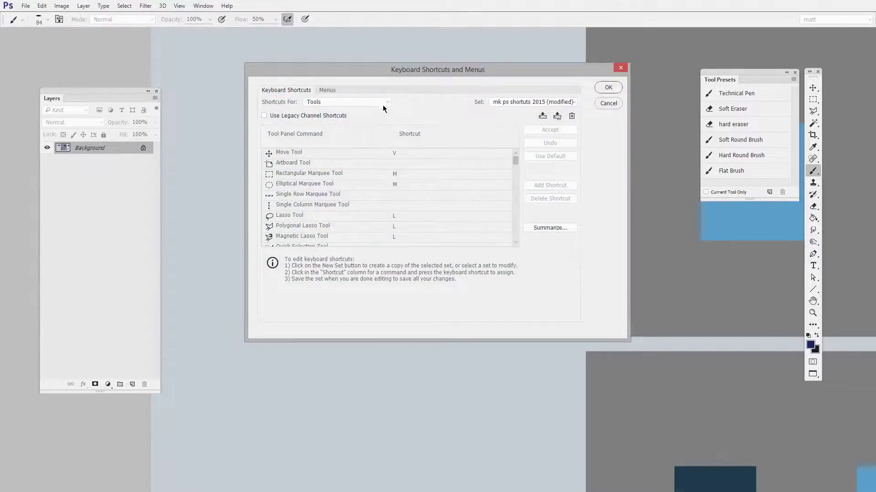
left_click_drag(515, 161, 514, 231)
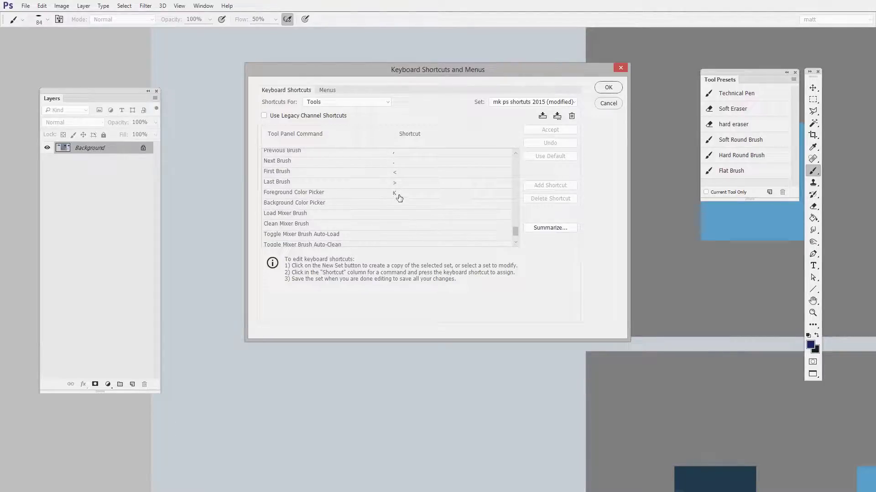
left_click(608, 87)
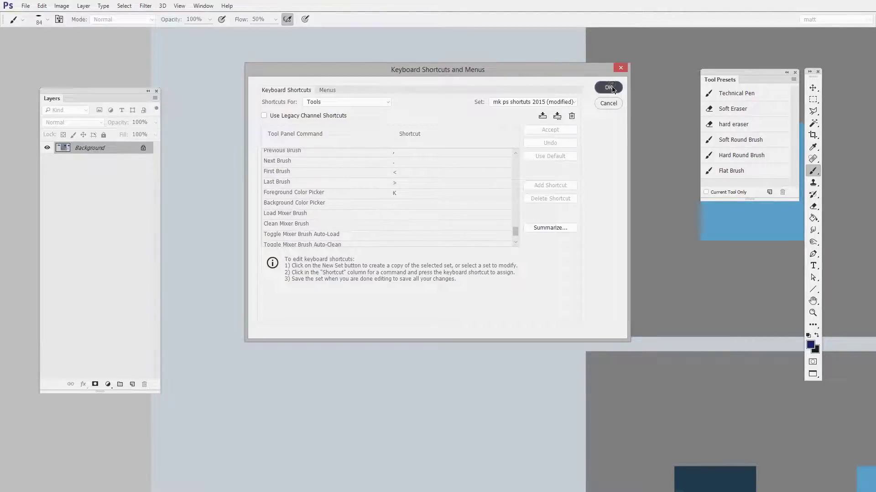
On a new layer, paint a navy patch with a size 105 brush and overlap it with light blue sampled from the blended strokes
key("ctrl+shift+alt+n")
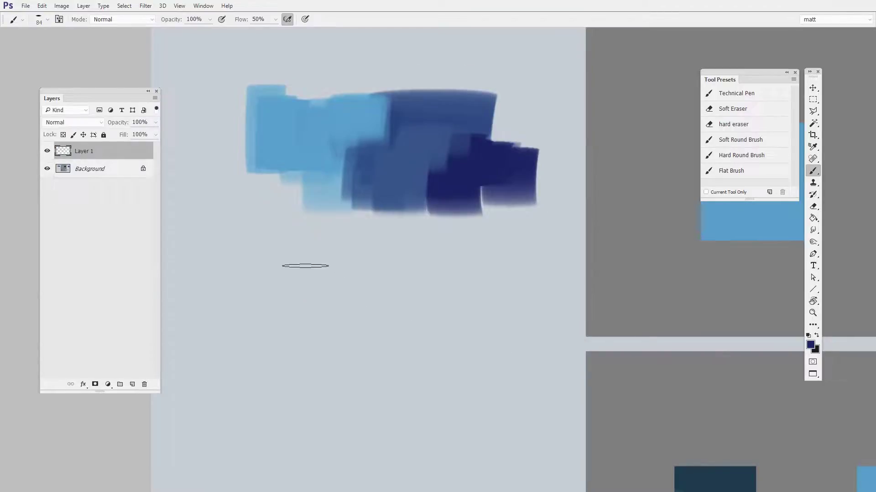
key("bracketright")
key("bracketright")
key("bracketright")
left_click_drag(287, 256, 286, 325)
left_click_drag(368, 269, 371, 343)
left_click(325, 140, "alt")
mouse_move(377, 257)
left_mouse_down()
mouse_move(363, 256)
mouse_move(397, 329)
left_mouse_up()
Set the foreground colour to light turquoise #55dddf and paint a patch overlapping the light blue one
key("ctrl+space")
left_click_drag(410, 286, 427, 286)
left_click_drag(427, 286, 458, 281)
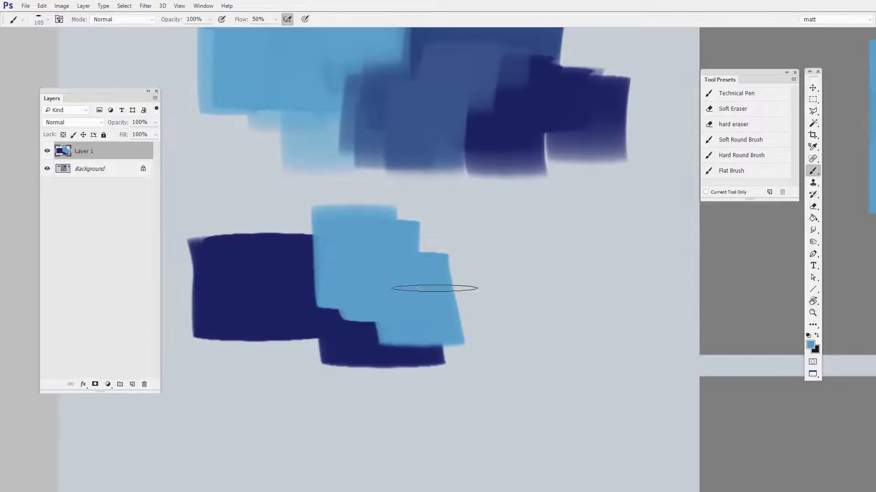
key("n")
left_click_drag(482, 111, 486, 137)
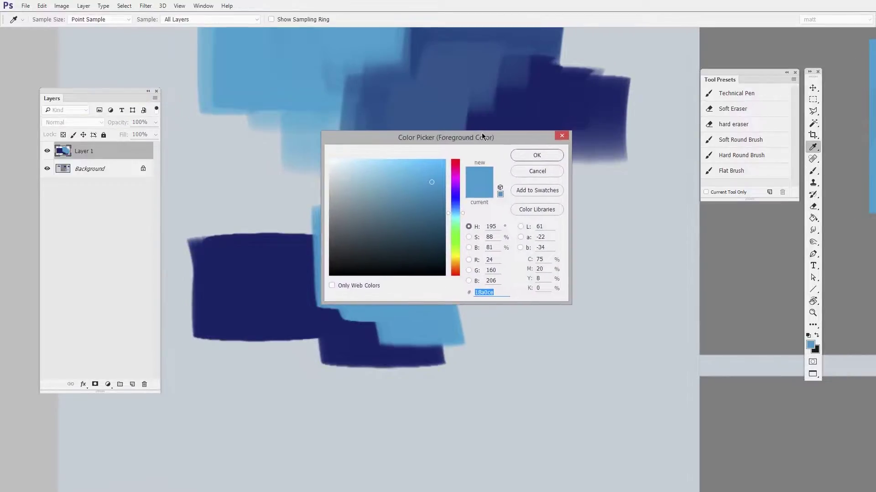
left_click(455, 218)
left_click_drag(409, 184, 401, 175)
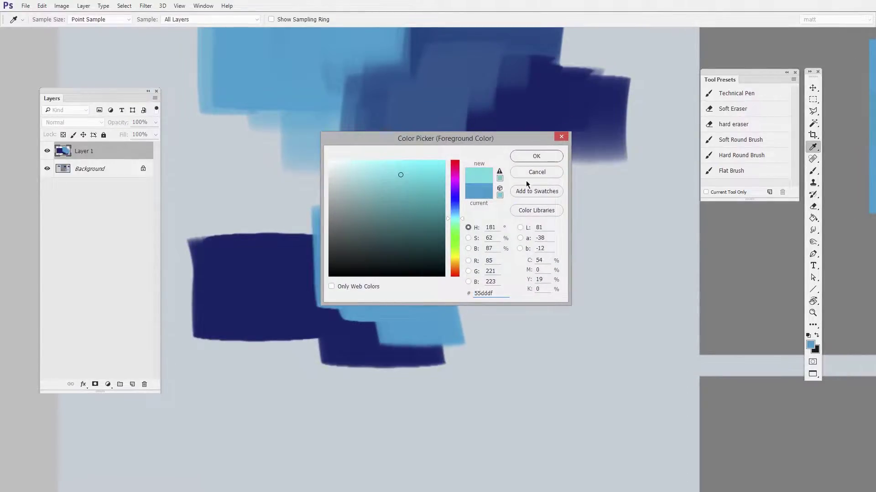
left_click(536, 156)
mouse_move(439, 249)
left_mouse_down()
mouse_move(449, 350)
mouse_move(427, 205)
mouse_move(474, 246)
mouse_move(505, 339)
left_mouse_up()
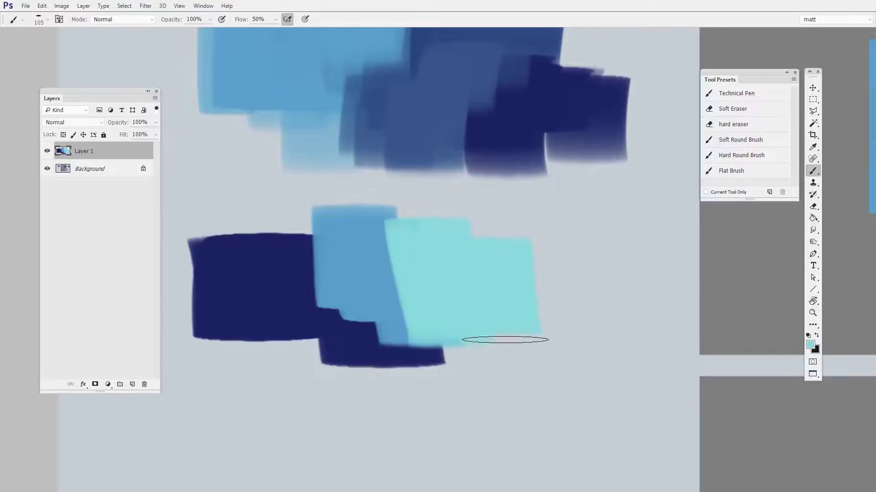
left_click_drag(489, 310, 487, 361)
Set the foreground colour to a slightly darker turquoise of the same hue
key("n")
left_click(401, 185)
left_click(531, 159)
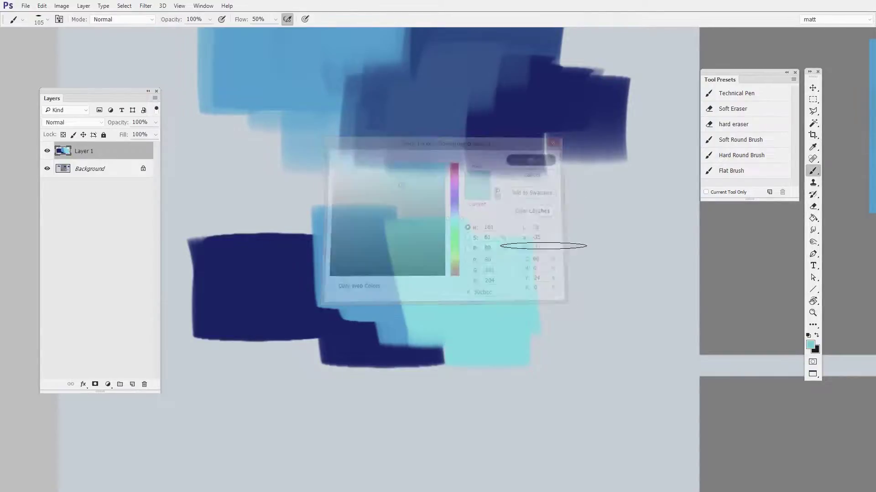
Paint a darker turquoise patch beside the light turquoise one, and overlap it with a lighter patch in #82dcdd
mouse_move(546, 232)
left_mouse_down()
mouse_move(547, 307)
mouse_move(547, 240)
left_mouse_up()
key("n")
left_click(377, 175)
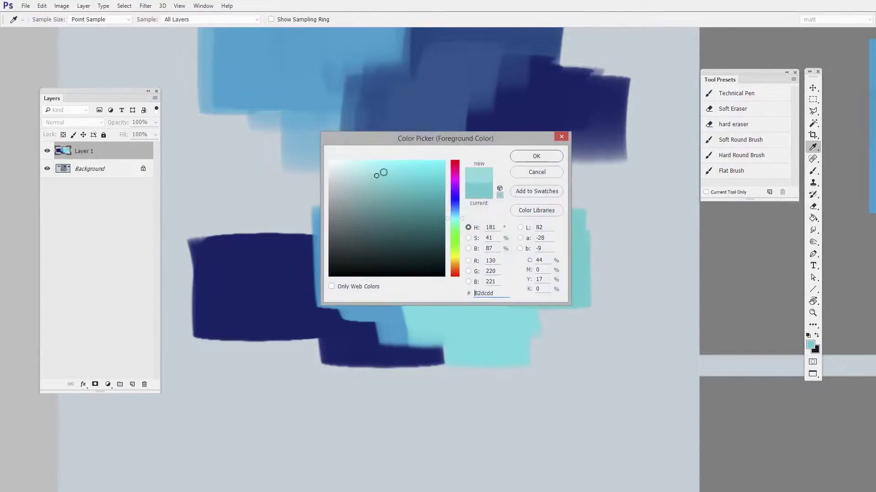
left_click(538, 157)
left_click_drag(597, 228, 607, 227)
left_click_drag(549, 380, 520, 359)
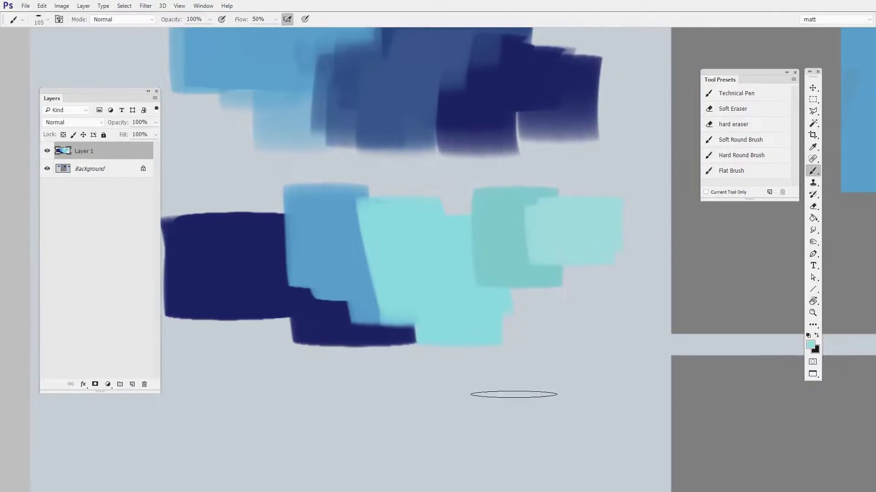
Clear the painted patches from Layer 1 and paint a navy patch with a size 81 brush, sampling the colour from the blended strokes
key("z")
mouse_move(522, 308)
left_mouse_down()
mouse_move(512, 314)
mouse_move(390, 290)
left_mouse_up()
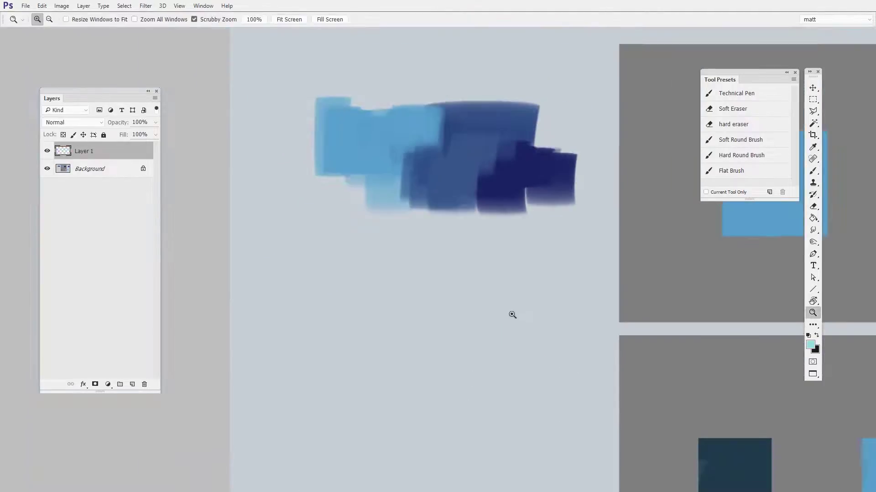
key("b")
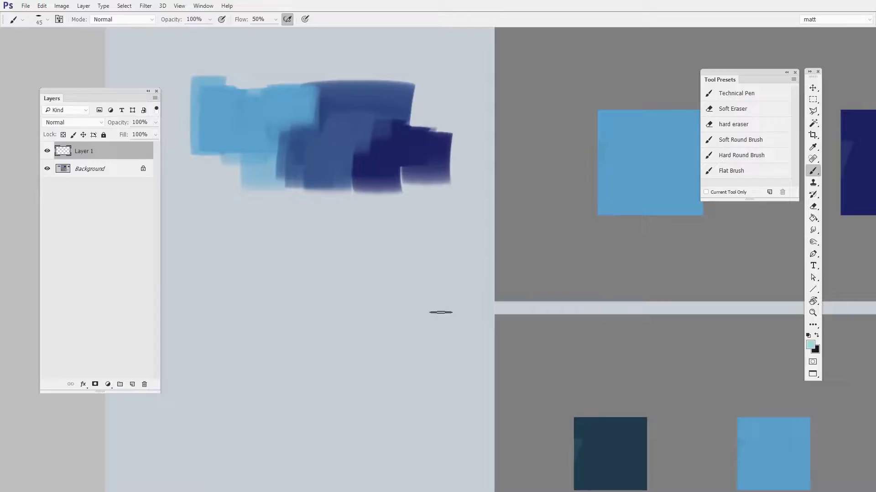
left_click(404, 154, "alt")
mouse_move(266, 253)
left_mouse_down()
mouse_move(255, 319)
mouse_move(280, 347)
left_mouse_up()
left_click_drag(315, 250, 319, 346)
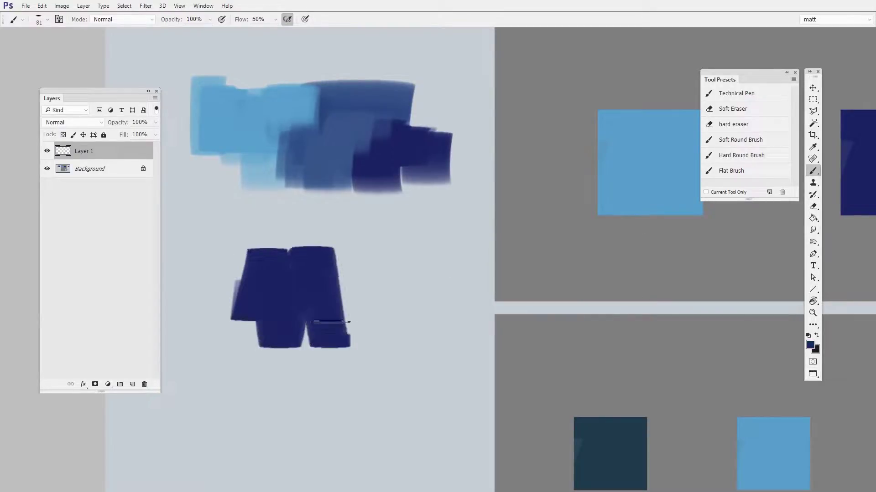
left_click_drag(345, 251, 360, 354)
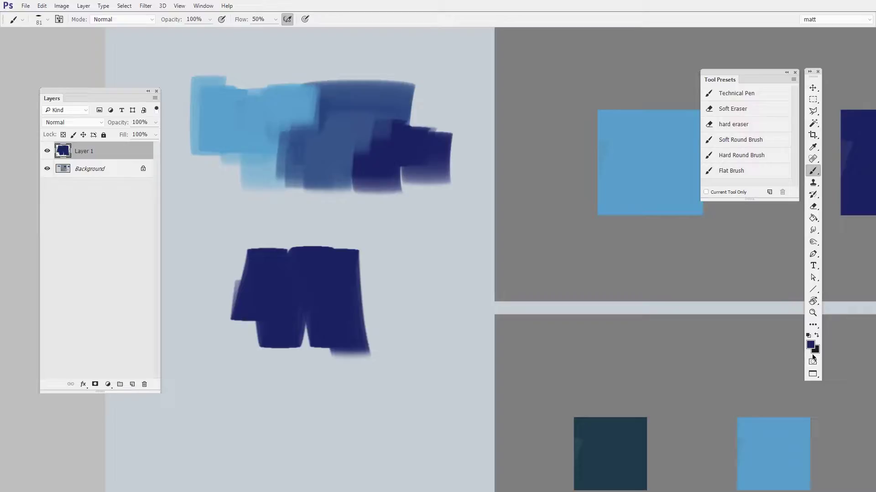
Set the foreground colour to light periwinkle blue and paint a large patch below the navy one with a size 181 brush
left_click(376, 167)
left_click(539, 156)
left_click(536, 156)
left_click_drag(362, 402, 453, 224)
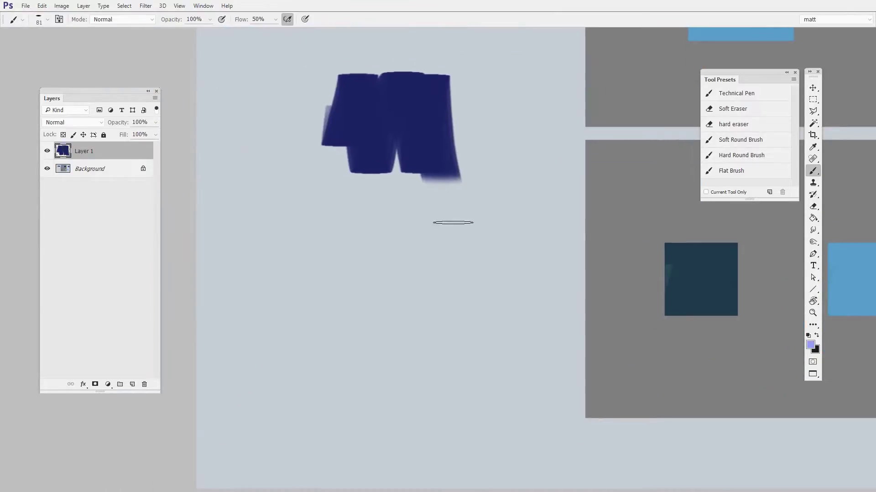
mouse_move(314, 242)
left_mouse_down()
mouse_move(289, 354)
mouse_move(321, 384)
mouse_move(346, 251)
left_mouse_up()
left_click_drag(352, 286, 380, 291, "alt")
left_click_drag(349, 225, 349, 395)
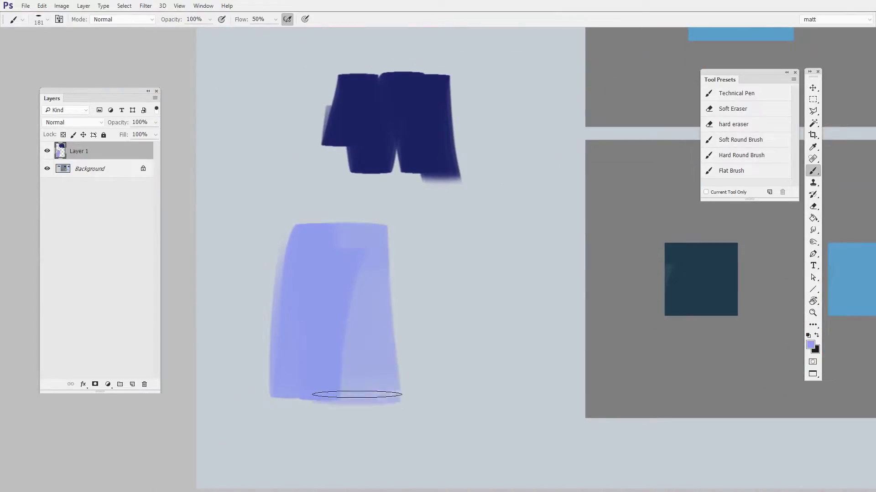
left_click_drag(377, 225, 391, 381)
left_click_drag(394, 239, 395, 381)
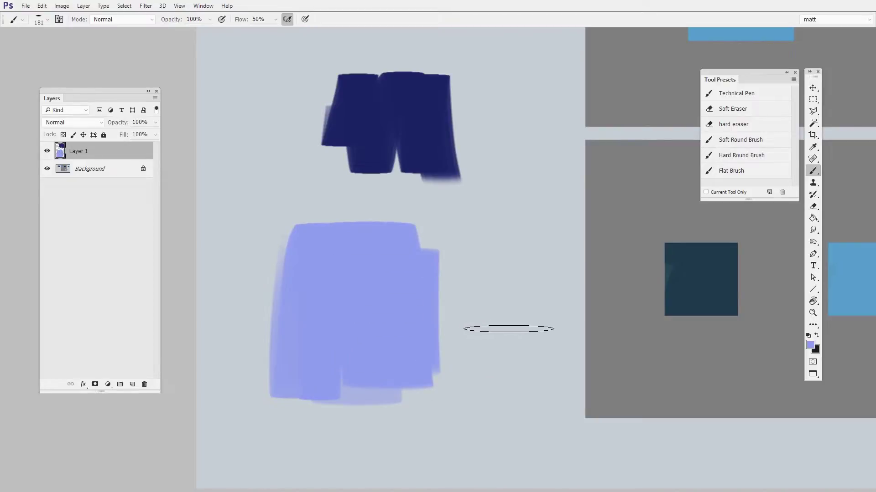
Paint a near-black patch overlapping the periwinkle one, then swap foreground and background colours and paint periwinkle over it with a size 117 brush
mouse_move(441, 242)
left_mouse_down()
mouse_move(456, 315)
mouse_move(488, 281)
mouse_move(514, 312)
mouse_move(481, 375)
left_mouse_up()
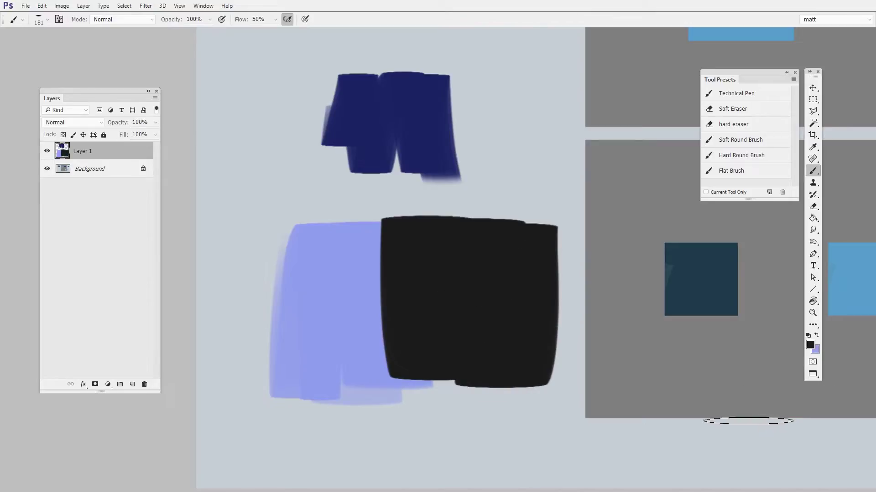
left_click_drag(549, 356, 486, 381)
left_click(397, 353, "ctrl")
key("x")
mouse_move(412, 315)
left_mouse_down()
mouse_move(387, 305)
mouse_move(371, 323)
mouse_move(508, 293)
mouse_move(517, 320)
left_mouse_up()
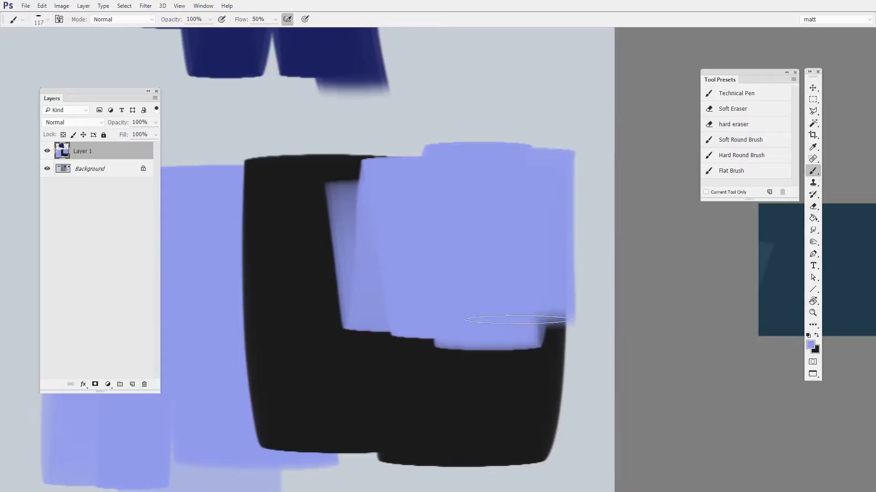
Swap the foreground and background colours again and paint near-black strokes over part of the upper periwinkle patch
key("x")
mouse_move(559, 145)
left_mouse_down()
mouse_move(549, 370)
mouse_move(510, 341)
left_mouse_up()
left_click_drag(482, 87, 482, 277)
mouse_move(509, 355)
left_mouse_down()
mouse_move(480, 371)
mouse_move(428, 354)
mouse_move(411, 405)
left_mouse_up()
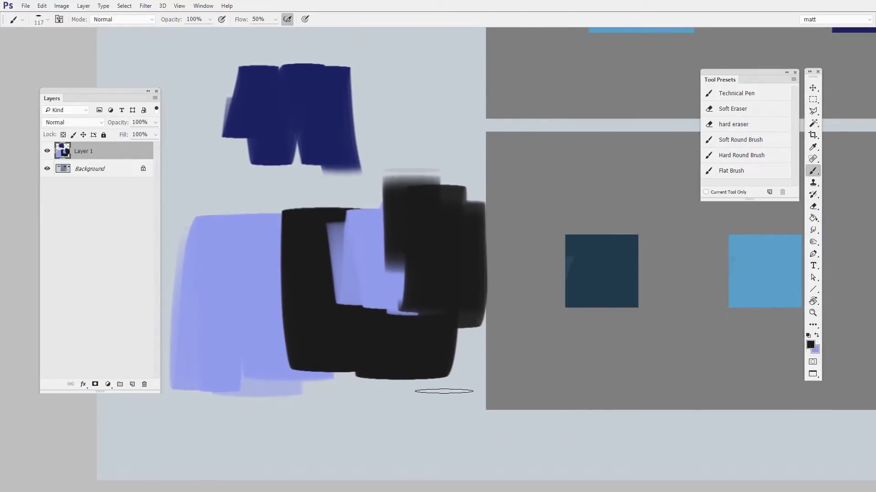